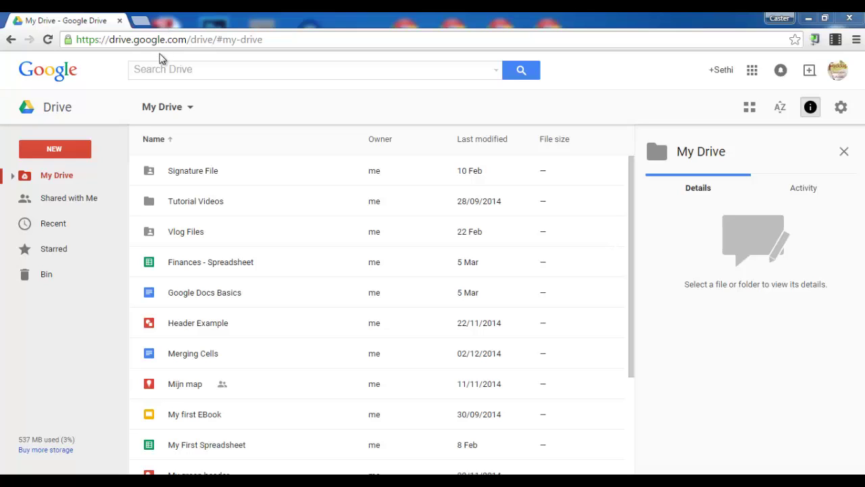
# Step: Create a new Google Drive folder named 'My quizzes'
pyautogui.click(54, 149)
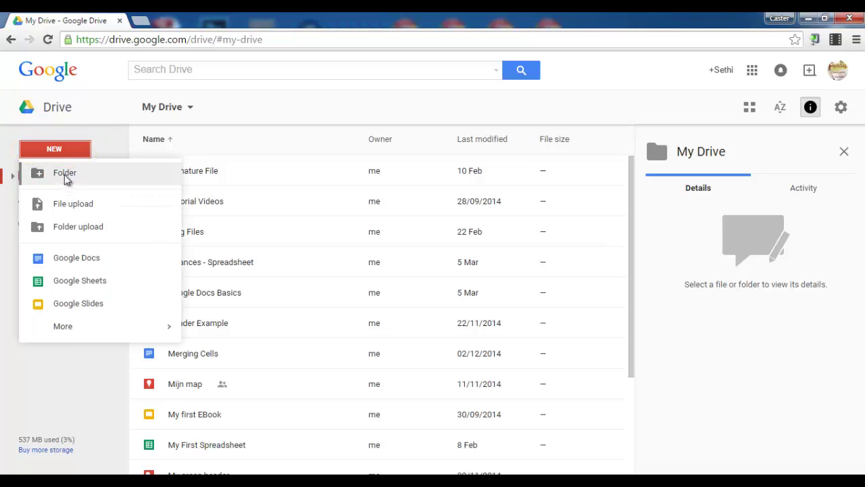
pyautogui.click(65, 175)
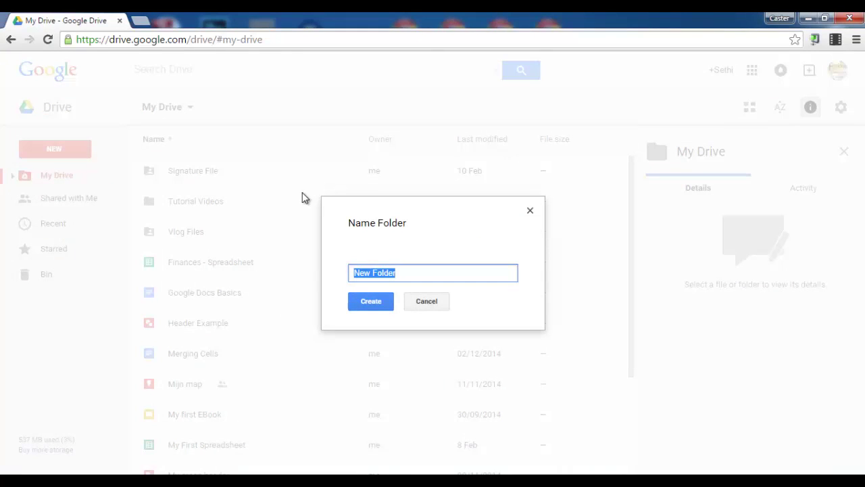
pyautogui.write('my quizzes')
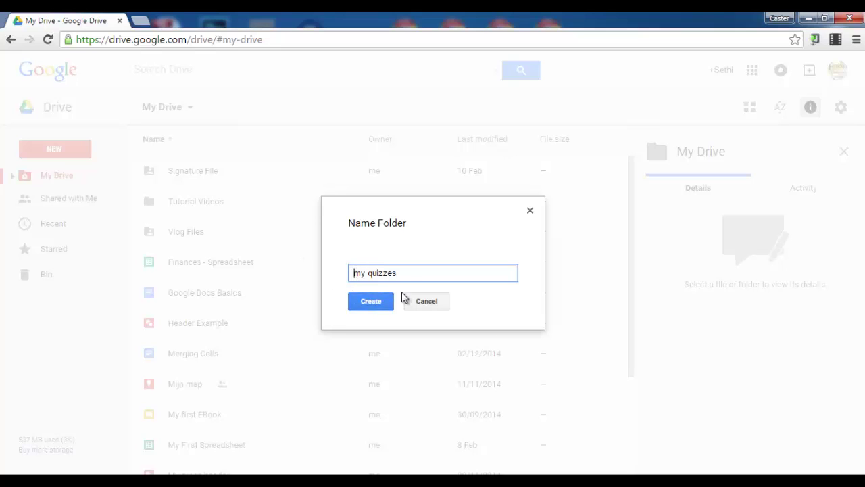
pyautogui.press('Home')
pyautogui.write('M')
pyautogui.press('Delete')
pyautogui.click(383, 302)
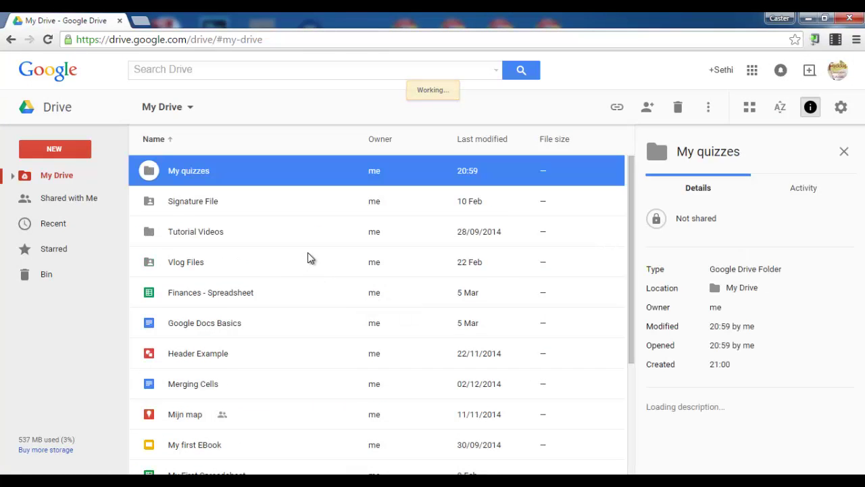
# Step: Open the My quizzes folder and create a new Google Form inside it
pyautogui.doubleClick(198, 173)
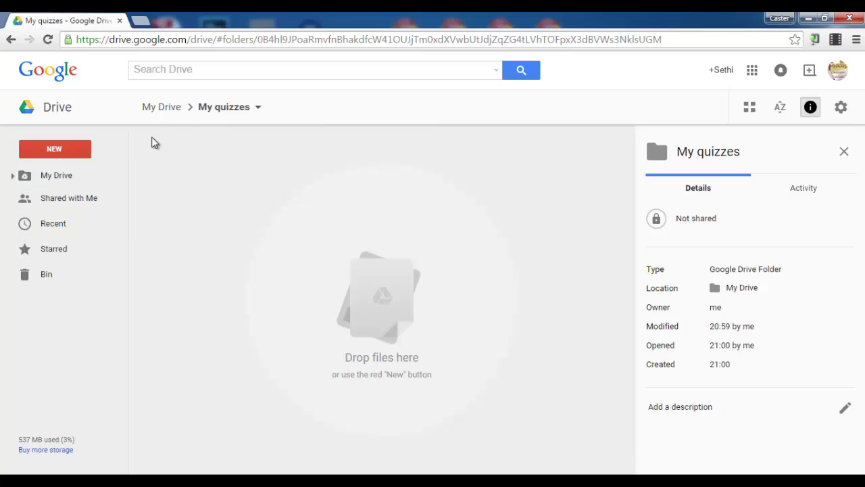
pyautogui.click(59, 150)
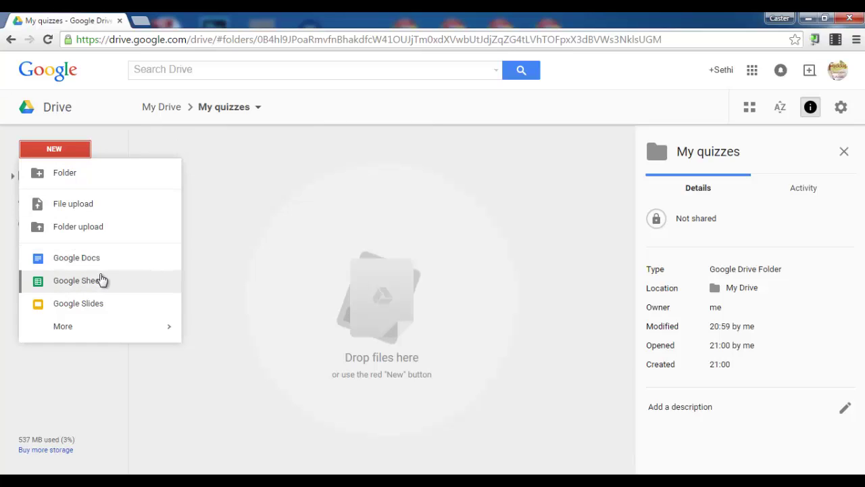
pyautogui.moveTo(125, 333)
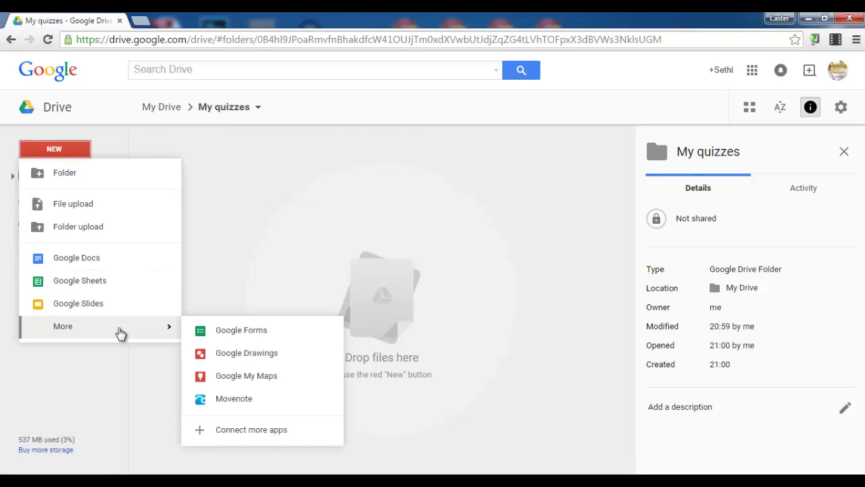
pyautogui.click(263, 334)
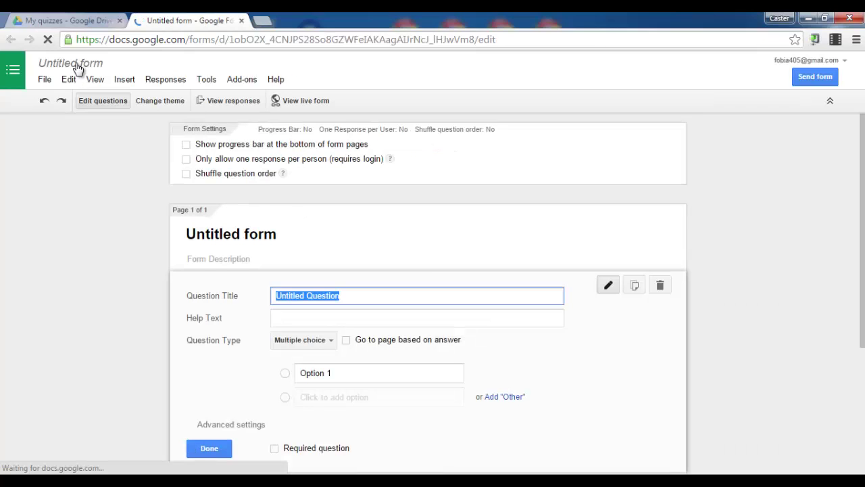
# Step: Enter 'Homework assignment Quiz' as the form's name in the Rename dialog and confirm
pyautogui.click(75, 63)
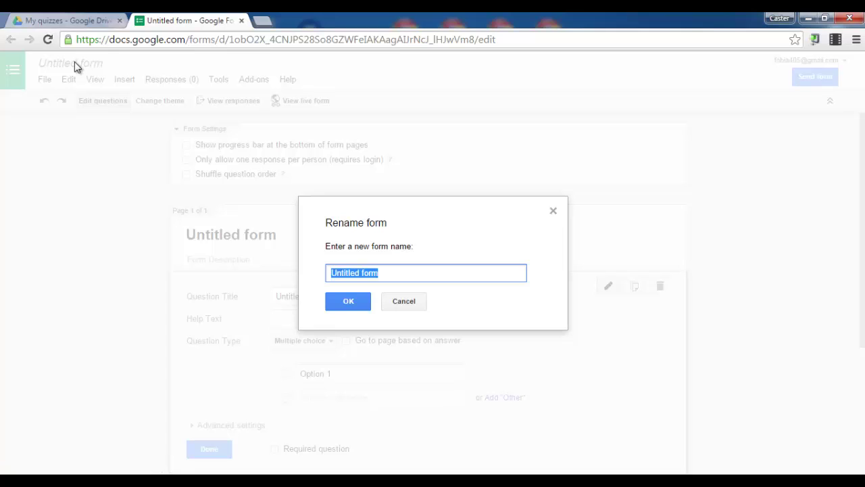
pyautogui.write('Homework assignment')
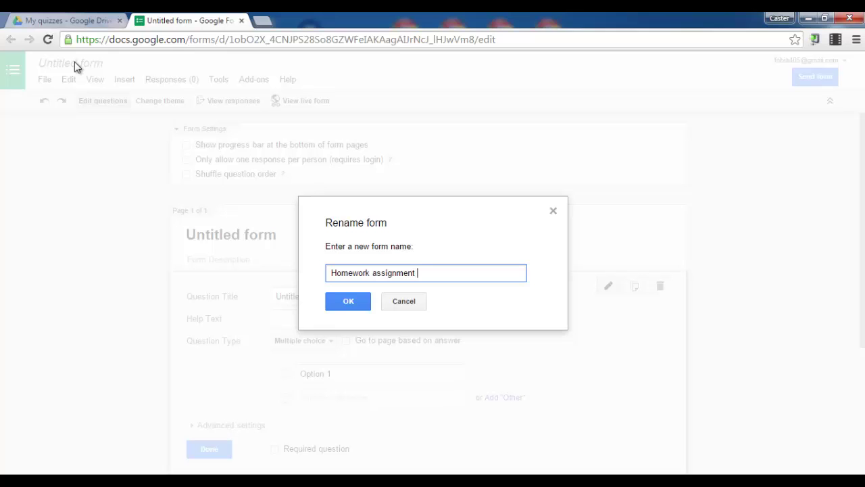
pyautogui.write('Quiz')
pyautogui.click(348, 301)
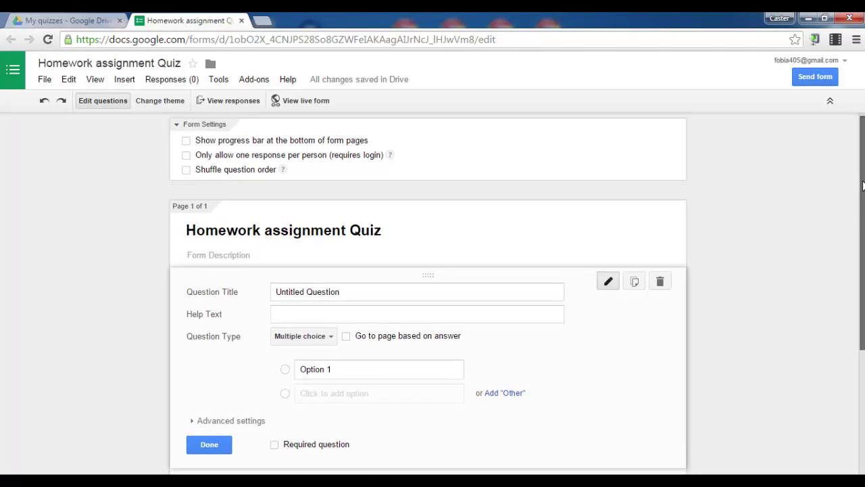
# Step: Replace the Untitled Question title with 'What is the only mammal that can fly?' copied from Notepad
pyautogui.scroll(-1, 283, 223)
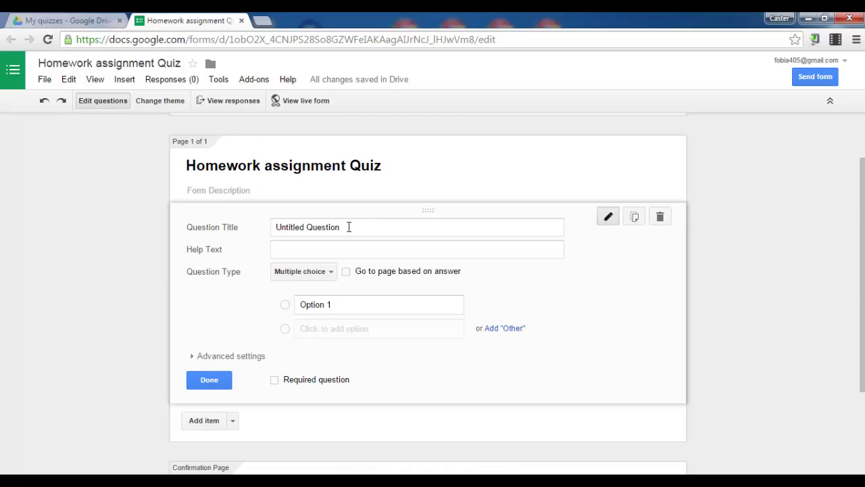
pyautogui.hotkey('alt', 'Tab')
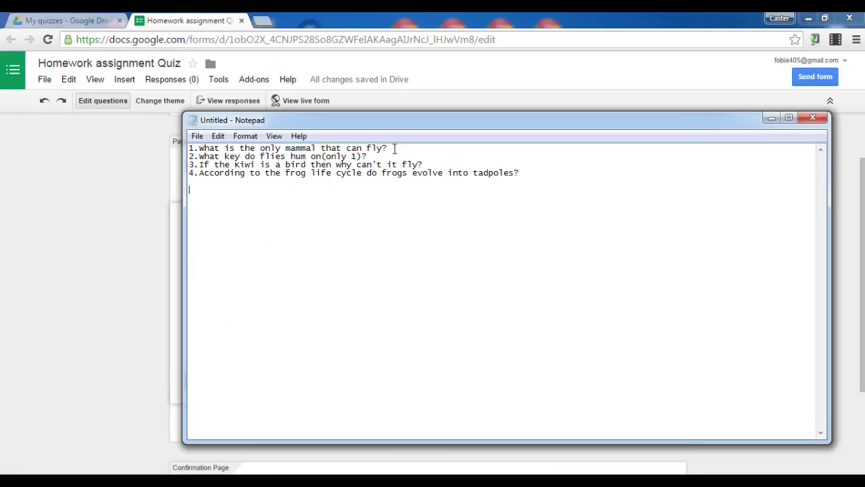
pyautogui.moveTo(394, 148); pyautogui.dragTo(201, 145)
pyautogui.hotkey('ctrl', 'c')
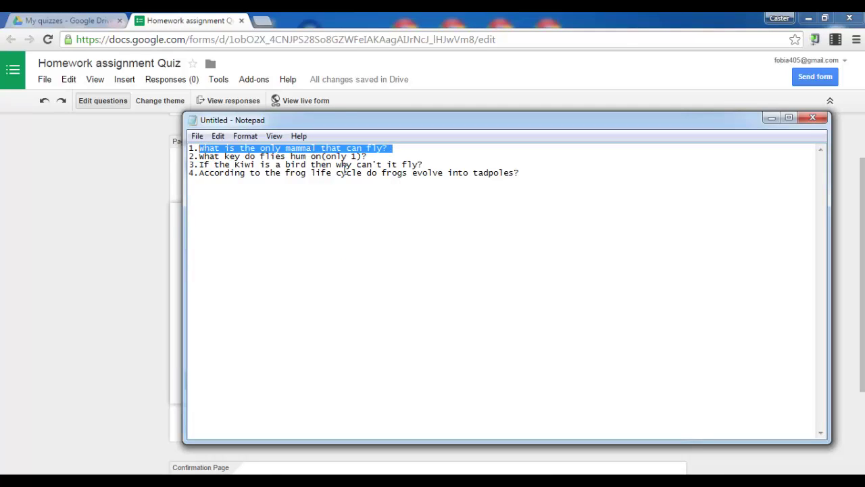
pyautogui.click(132, 207)
pyautogui.doubleClick(299, 230)
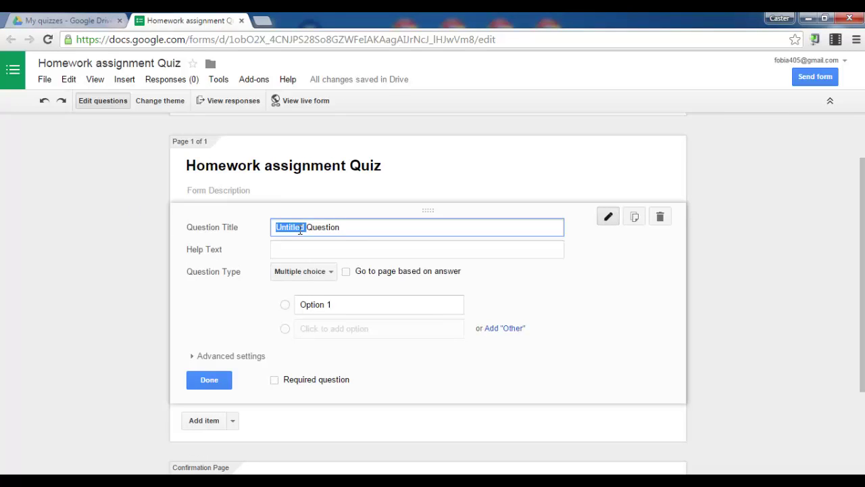
pyautogui.moveTo(331, 226); pyautogui.dragTo(237, 233)
pyautogui.hotkey('ctrl', 'v')
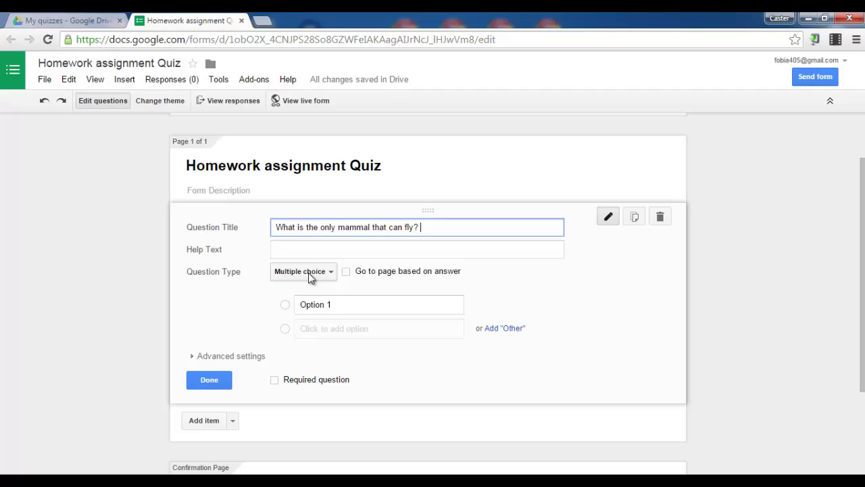
# Step: Make the first question a required Text answer question
pyautogui.click(329, 276)
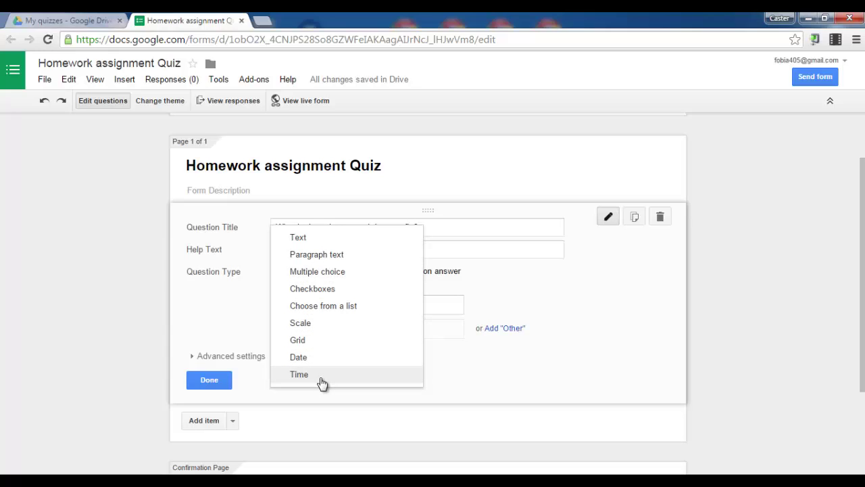
pyautogui.click(307, 242)
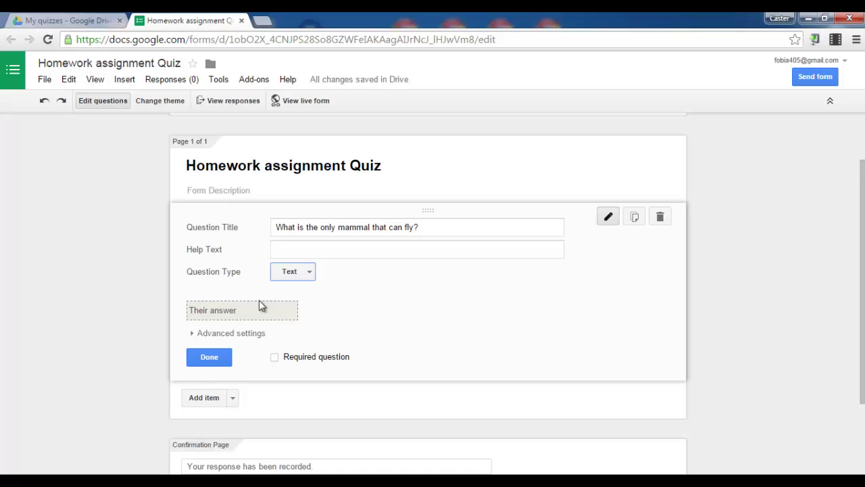
pyautogui.click(275, 362)
# Step: Add a question titled 'What key do flies hum on(only 1)?' from Notepad
pyautogui.click(206, 397)
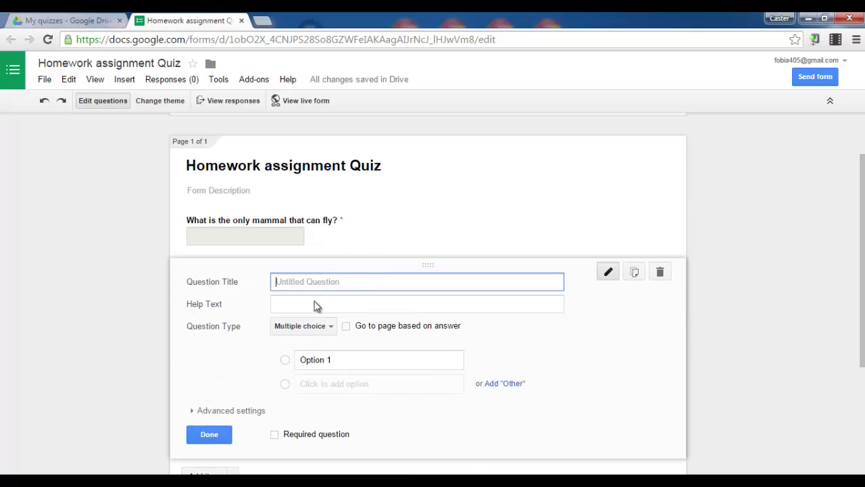
pyautogui.hotkey('alt', 'Tab')
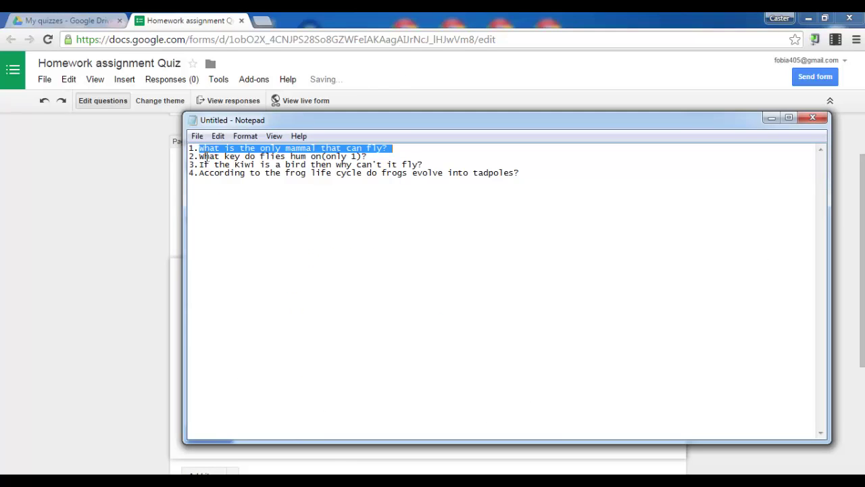
pyautogui.moveTo(201, 156); pyautogui.dragTo(350, 159)
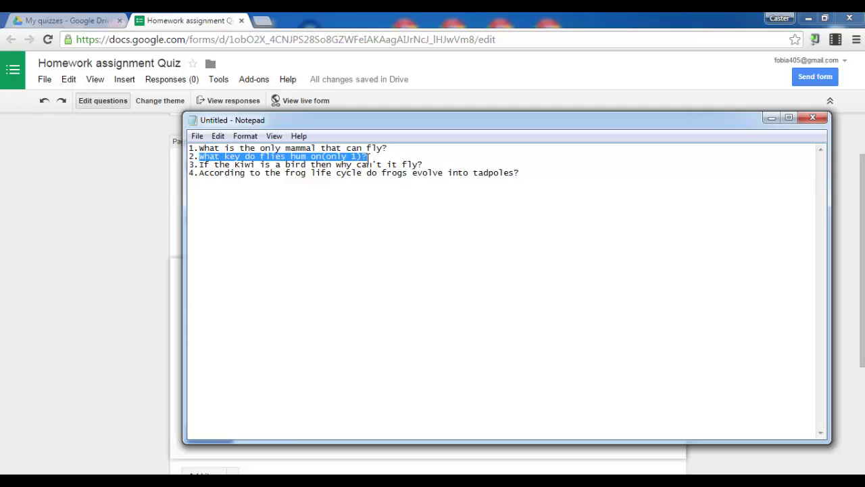
pyautogui.click(108, 280)
pyautogui.click(298, 280)
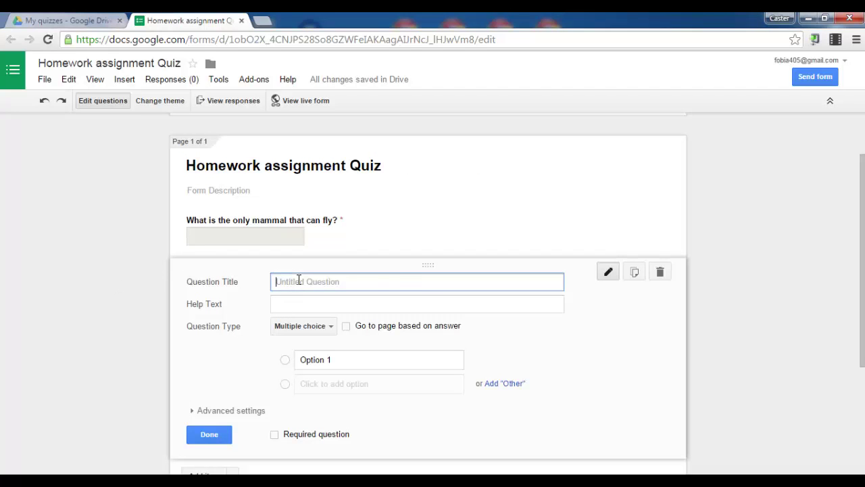
pyautogui.write('What key do flies hum on(only 1)?')
# Step: Make the flies question a required Text answer and add another blank question
pyautogui.click(304, 326)
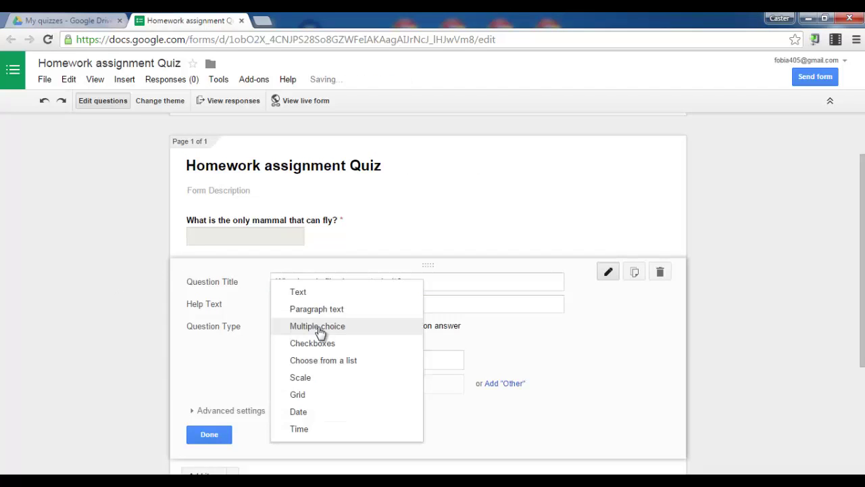
pyautogui.click(303, 293)
pyautogui.click(276, 412)
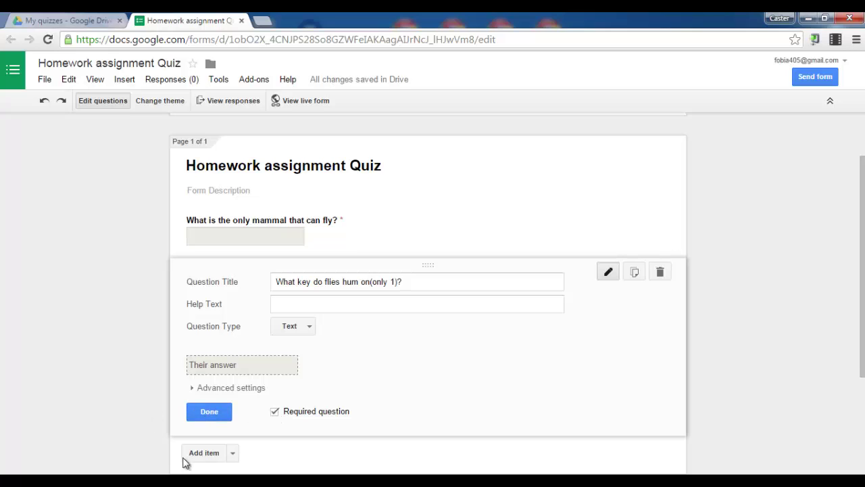
pyautogui.click(204, 453)
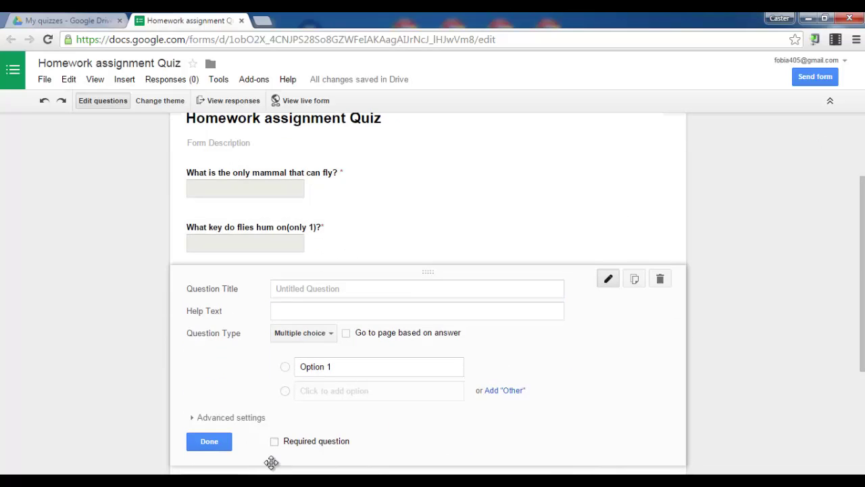
# Step: Paste the Kiwi question from Notepad as the question title and make it a Text answer
pyautogui.hotkey('alt', 'Tab')
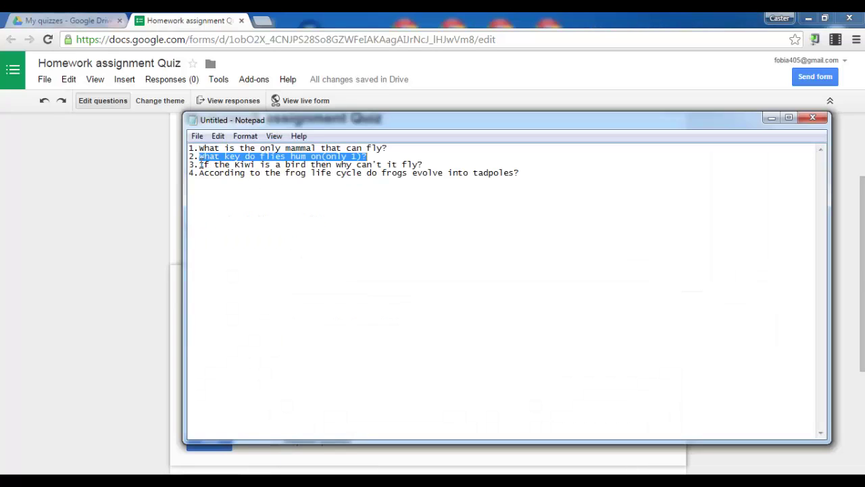
pyautogui.moveTo(201, 165); pyautogui.dragTo(425, 164)
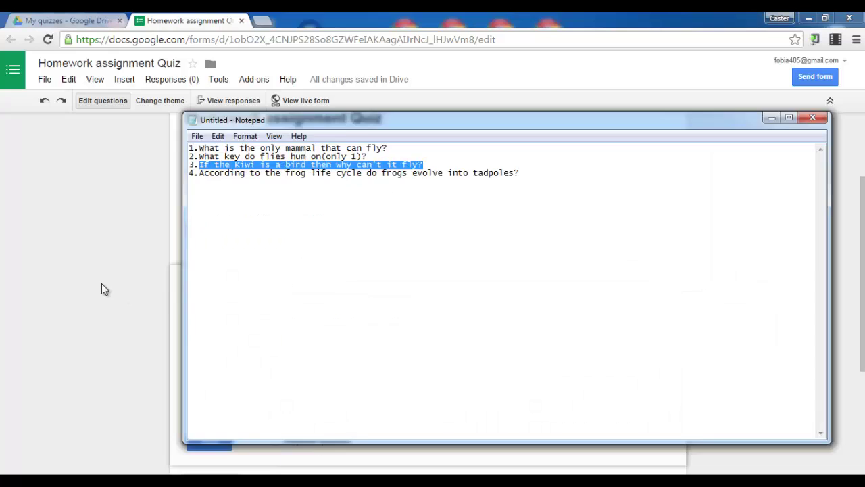
pyautogui.hotkey('alt', 'Tab')
pyautogui.click(291, 290)
pyautogui.write("If the Kiwi is a bird then why can't it fly?")
pyautogui.click(328, 333)
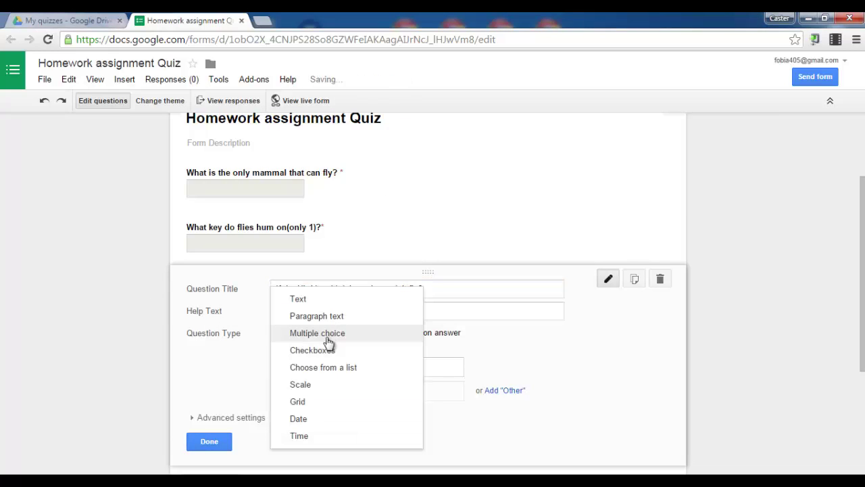
pyautogui.click(305, 299)
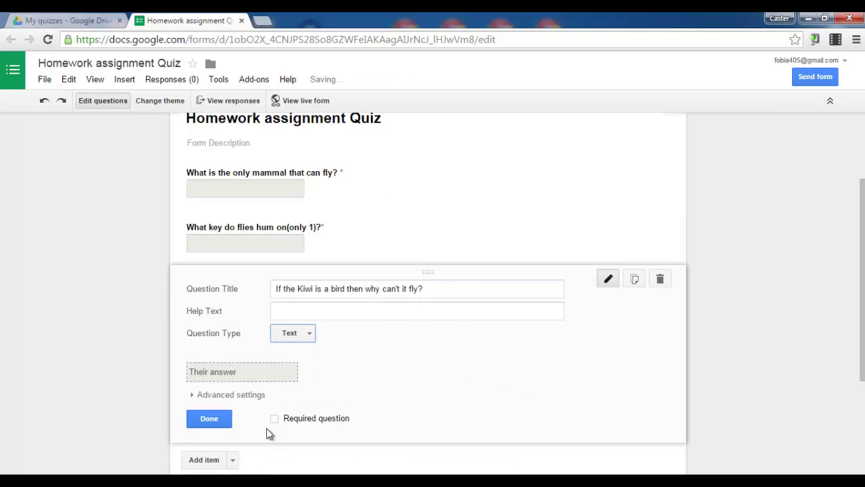
# Step: Add a new question titled with the frog life-cycle question from Notepad
pyautogui.click(204, 460)
pyautogui.hotkey('alt', 'Tab')
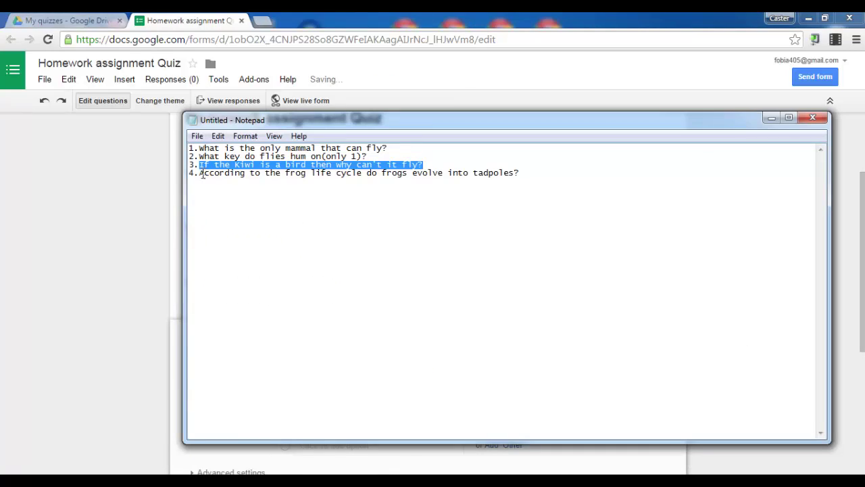
pyautogui.moveTo(199, 173); pyautogui.dragTo(525, 176)
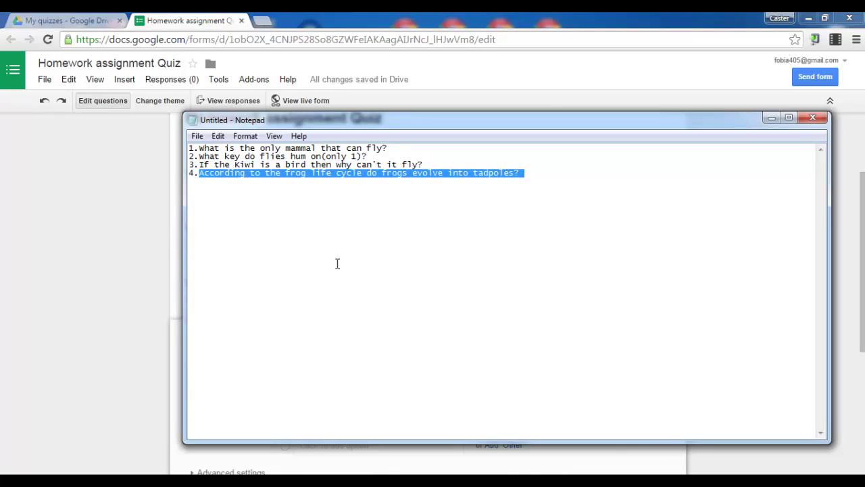
pyautogui.click(137, 241)
pyautogui.click(302, 347)
pyautogui.write('According to the frog life cycle do frogs evolve into tadpoles?')
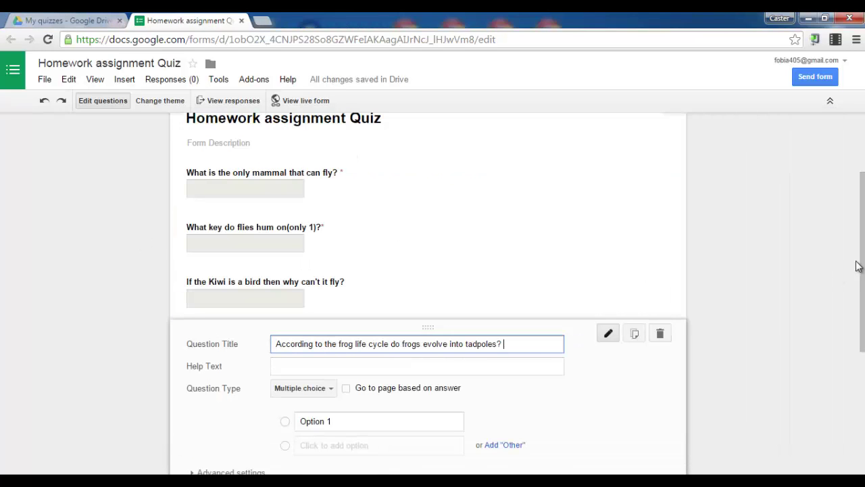
# Step: Make the frog question a required Text answer and finish editing it
pyautogui.scroll(-2, 858, 265)
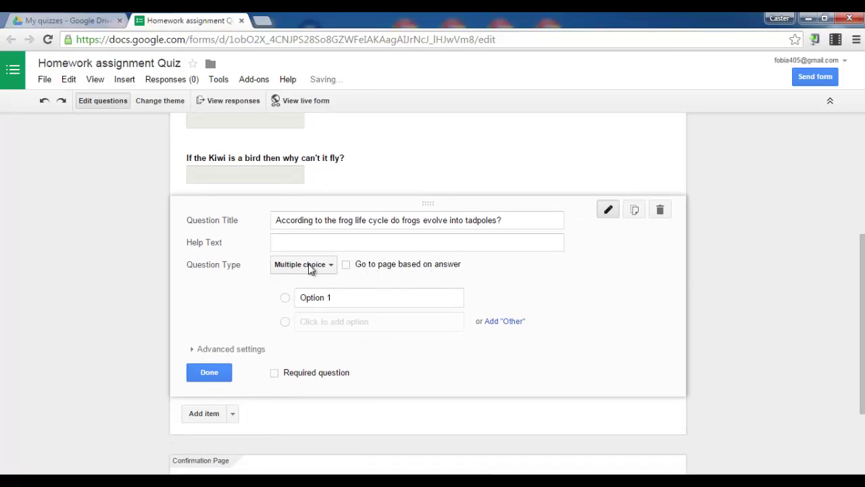
pyautogui.click(311, 266)
pyautogui.click(299, 229)
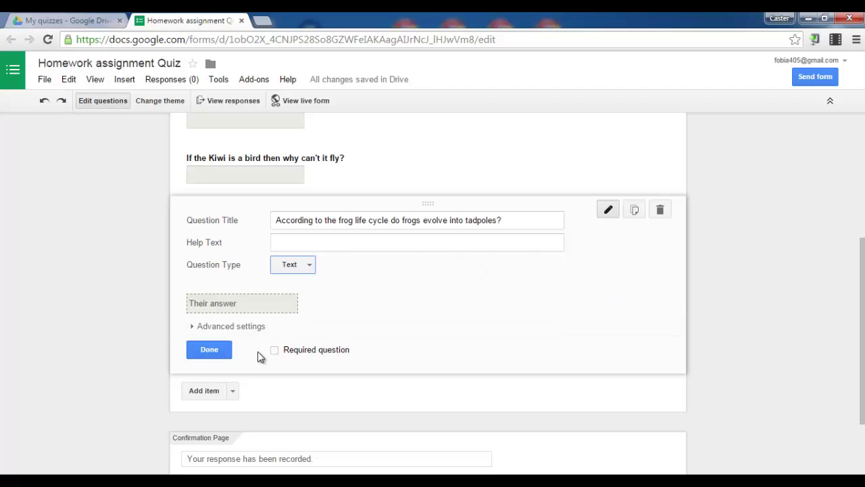
pyautogui.click(275, 350)
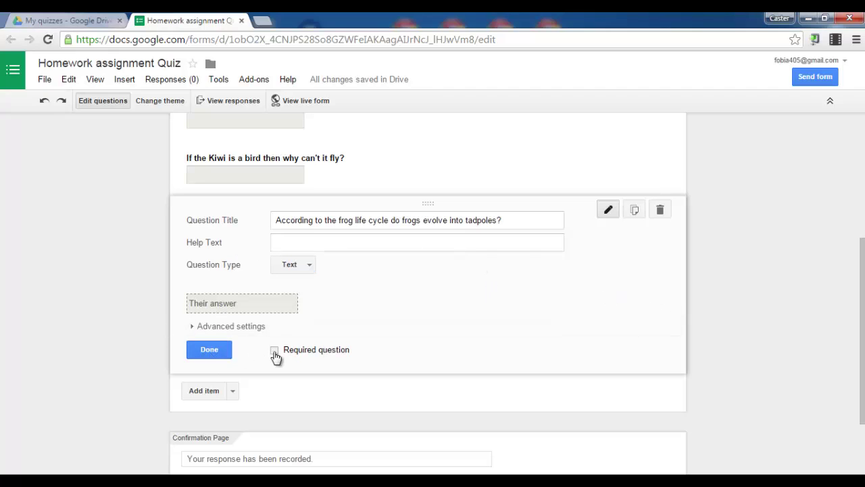
pyautogui.click(210, 349)
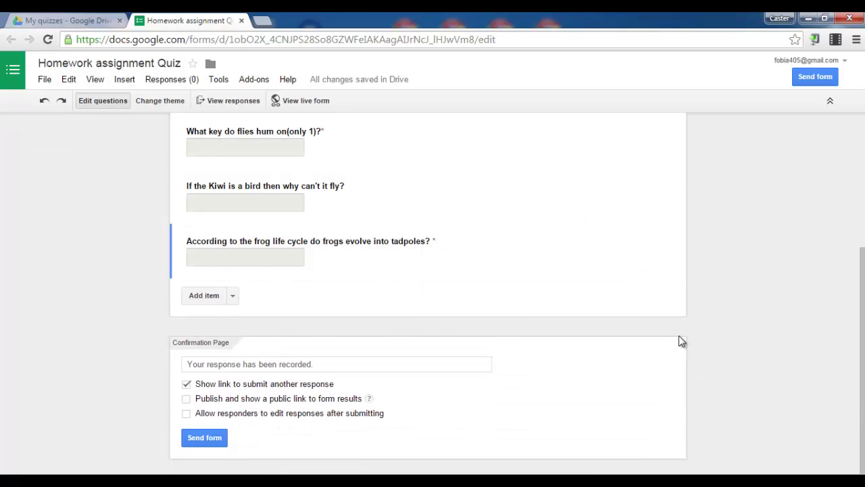
# Step: Mark the Kiwi question as required
pyautogui.scroll(3, 425, 290)
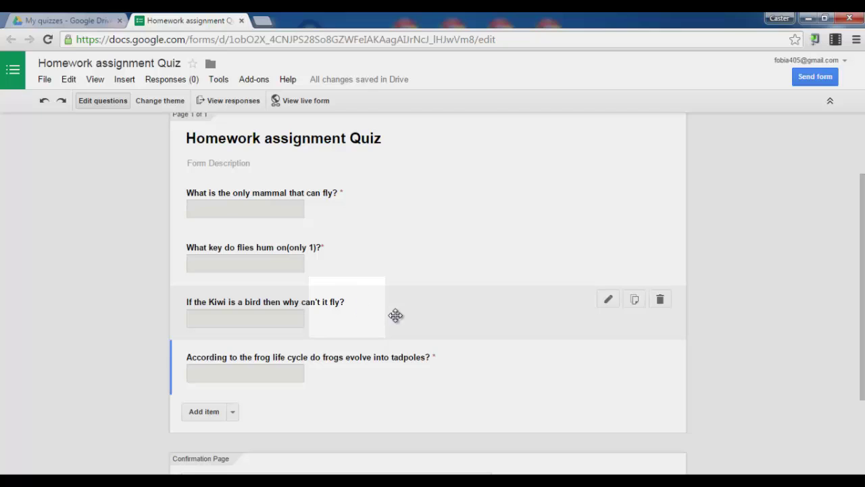
pyautogui.click(414, 304)
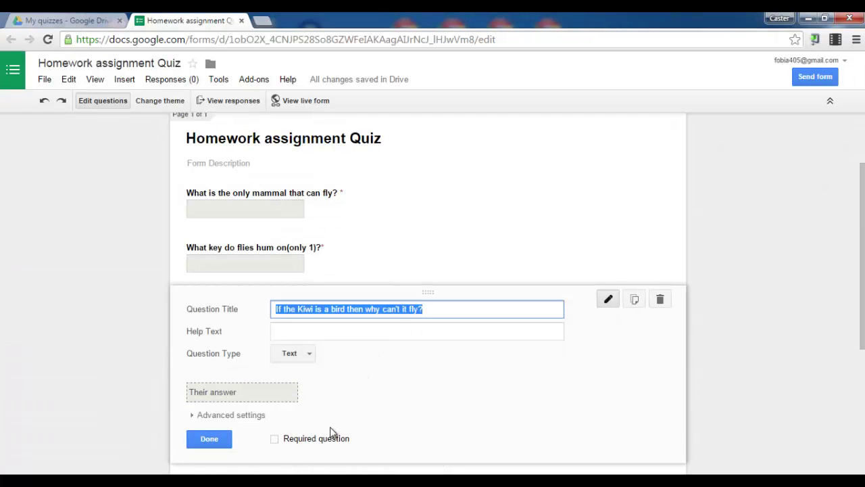
pyautogui.click(275, 439)
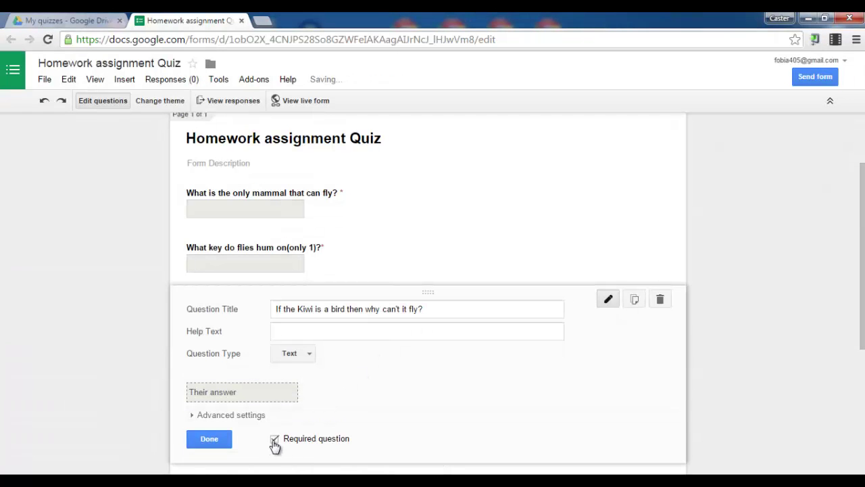
pyautogui.click(197, 434)
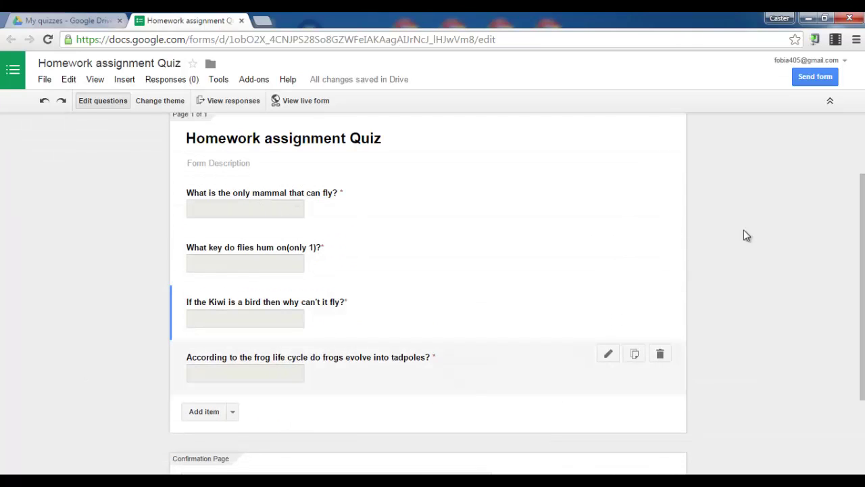
# Step: Enable 'Publish and show a public link to form results' on the confirmation page
pyautogui.scroll(-1, 548, 170)
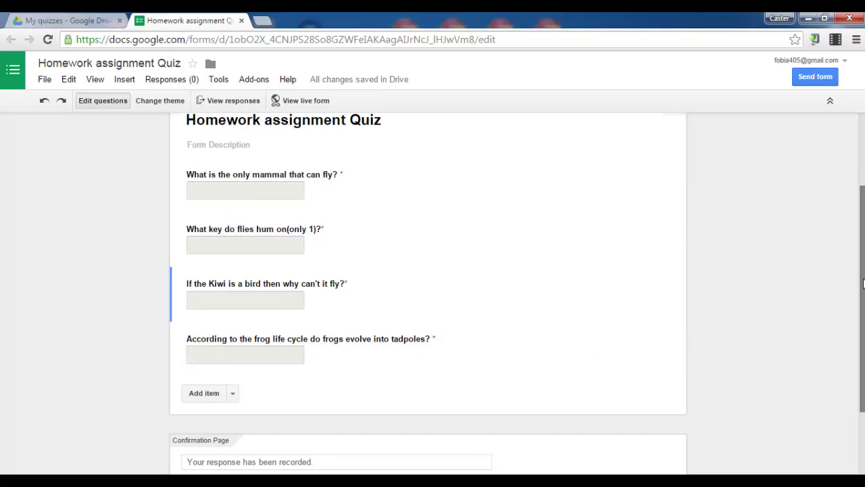
pyautogui.click(287, 450)
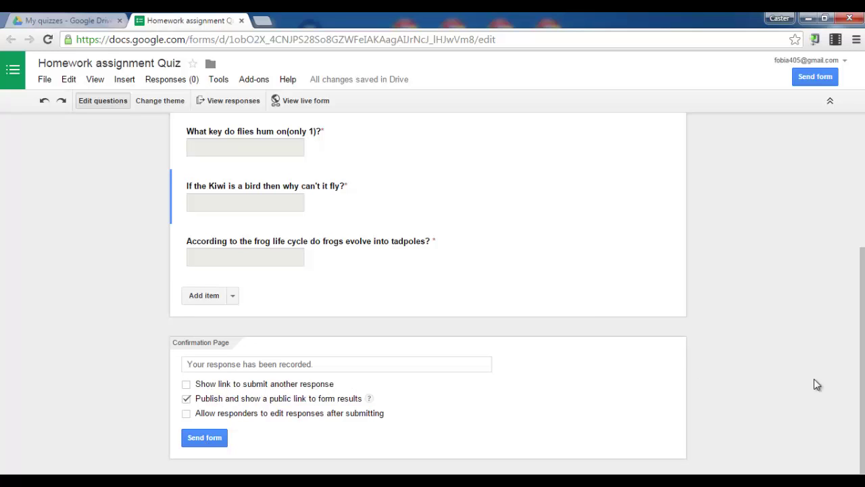
pyautogui.scroll(1, 863, 321)
pyautogui.scroll(5, 863, 321)
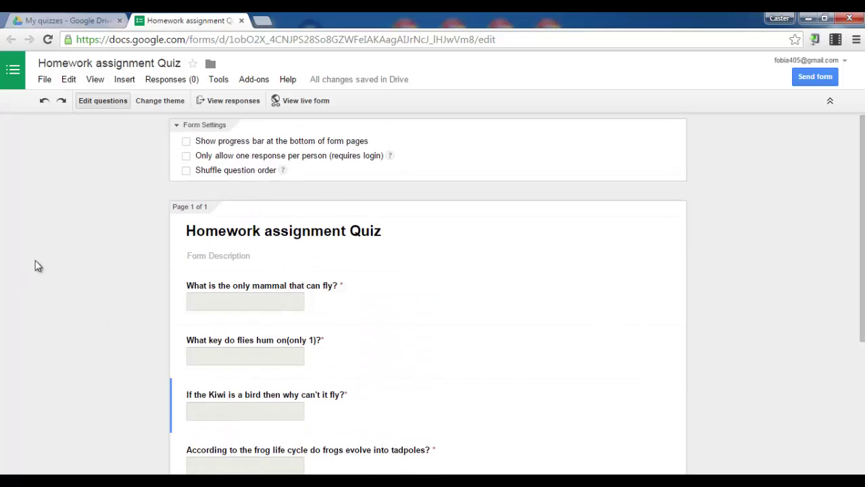
# Step: Choose Beach Evening from the Change theme panel's theme list
pyautogui.click(155, 101)
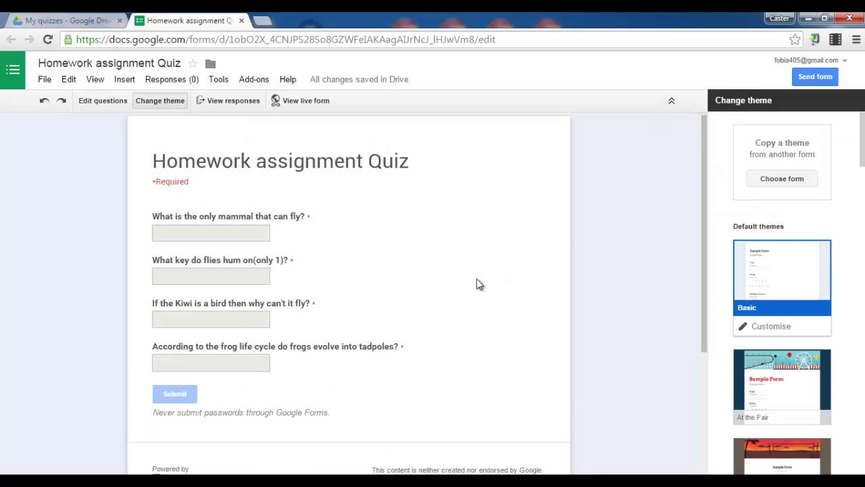
pyautogui.scroll(-7, 781, 290)
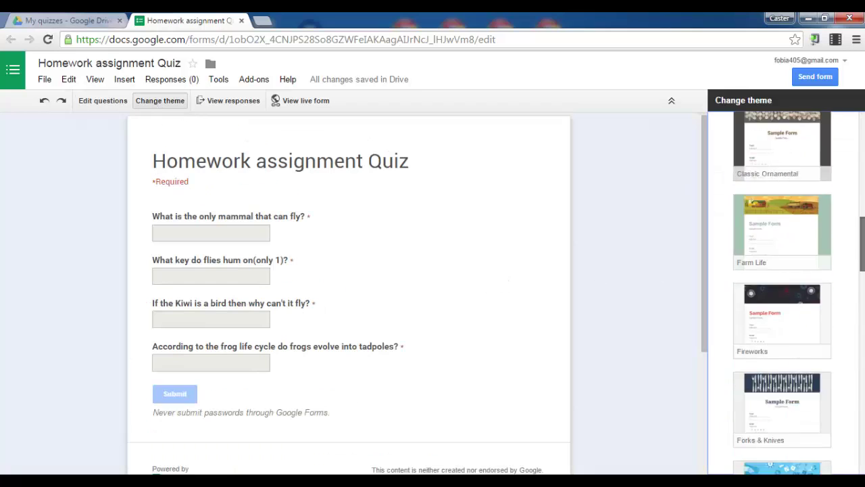
pyautogui.scroll(-10, 854, 372)
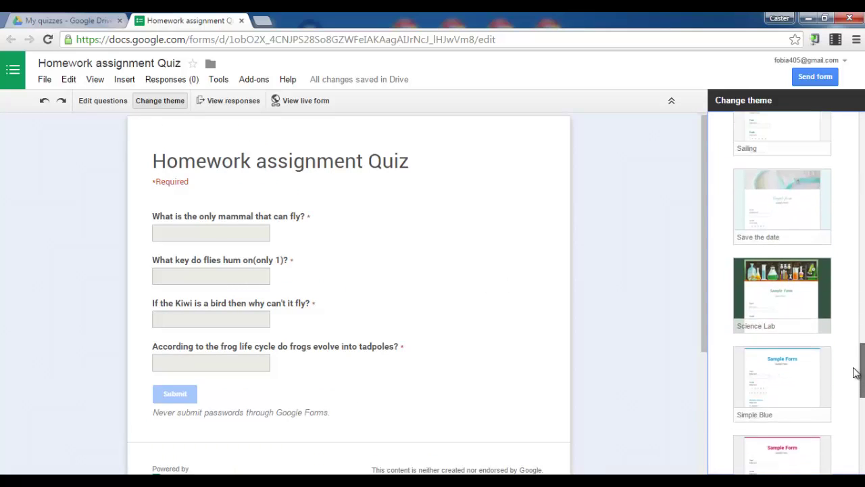
pyautogui.scroll(-5, 855, 372)
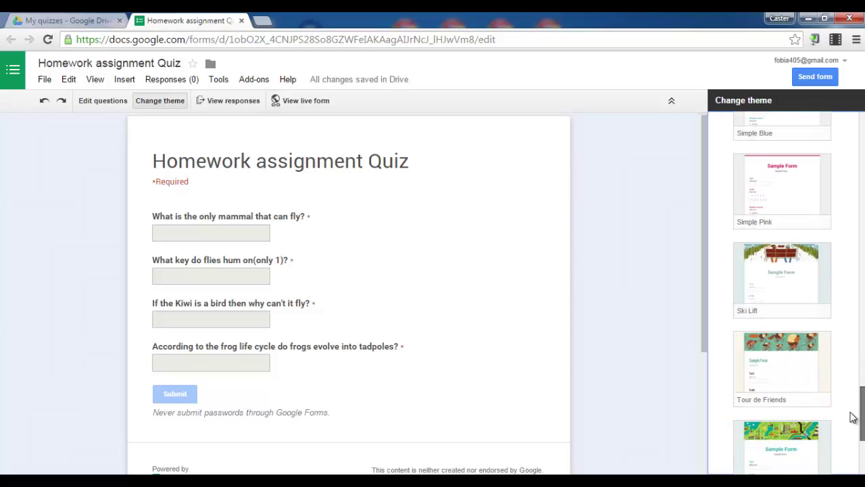
pyautogui.scroll(-5, 853, 417)
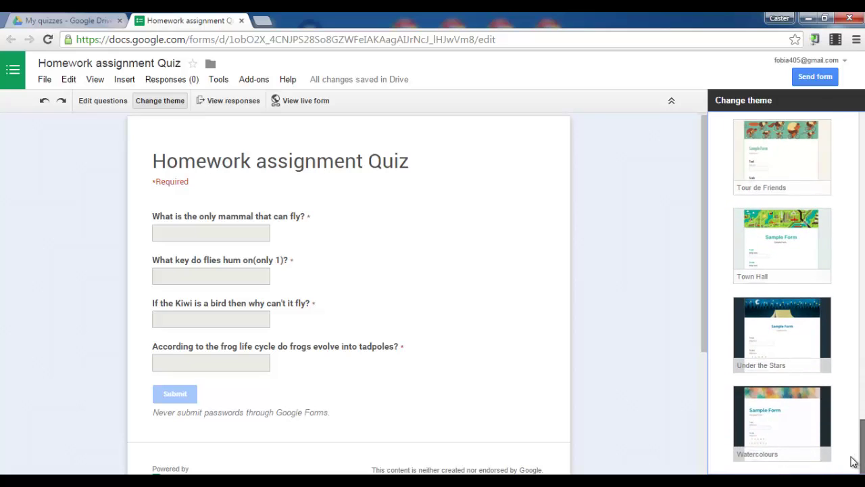
pyautogui.moveTo(851, 456); pyautogui.dragTo(852, 176)
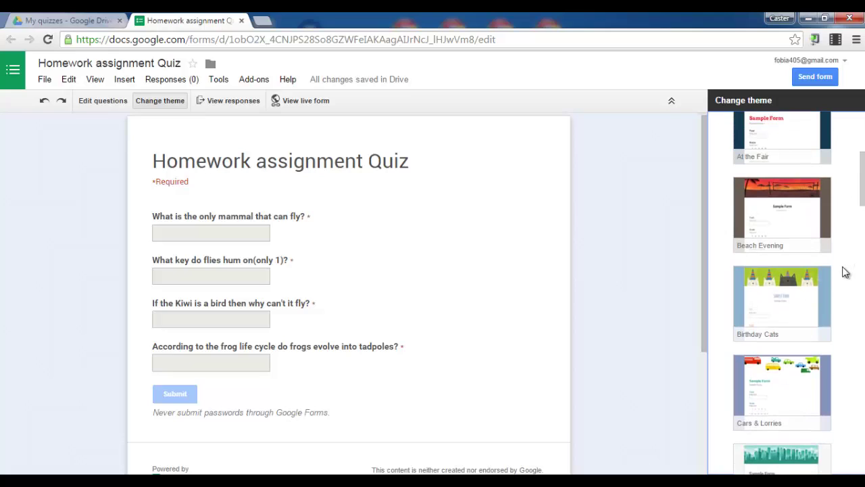
pyautogui.moveTo(854, 184); pyautogui.dragTo(862, 164)
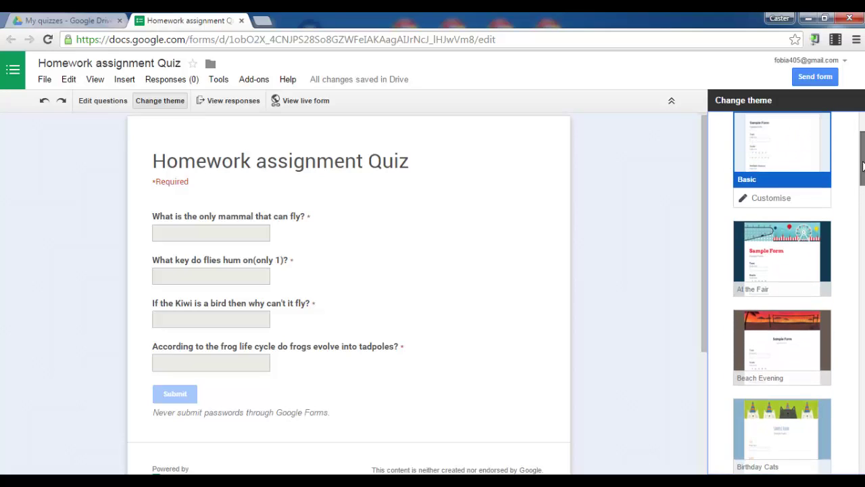
pyautogui.scroll(-1, 821, 280)
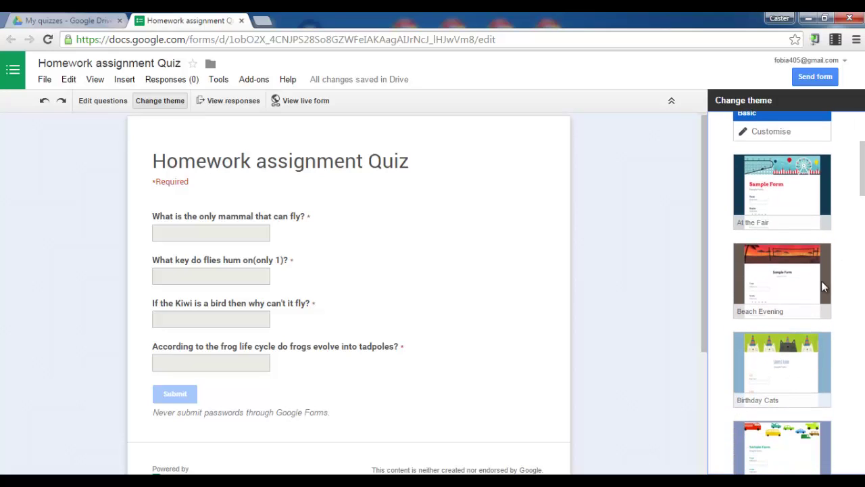
pyautogui.click(786, 282)
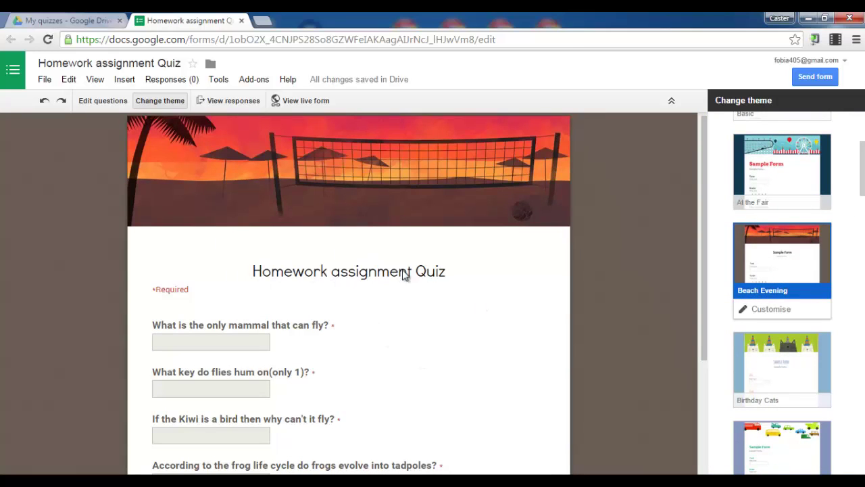
pyautogui.moveTo(702, 236); pyautogui.dragTo(424, 294)
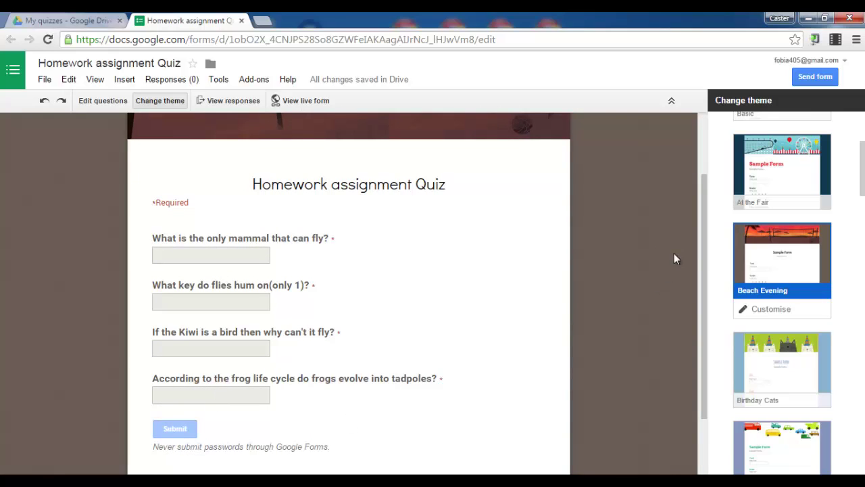
pyautogui.moveTo(701, 243); pyautogui.dragTo(703, 186)
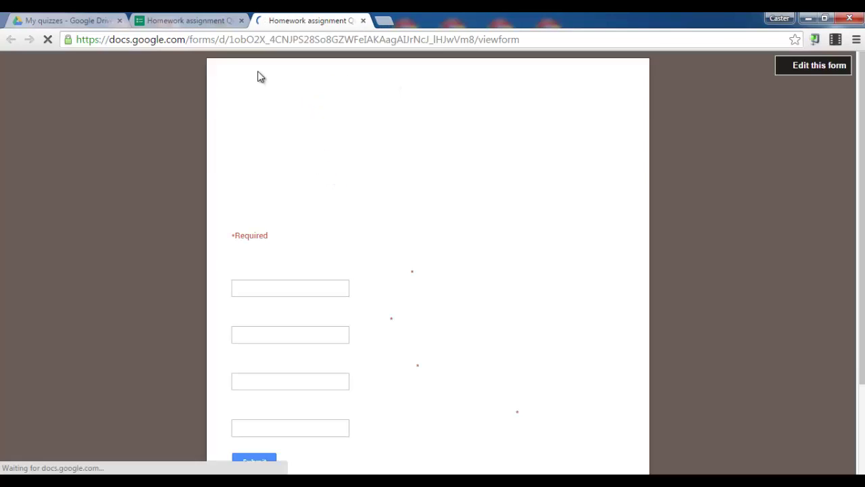
pyautogui.scroll(-1, 427, 270)
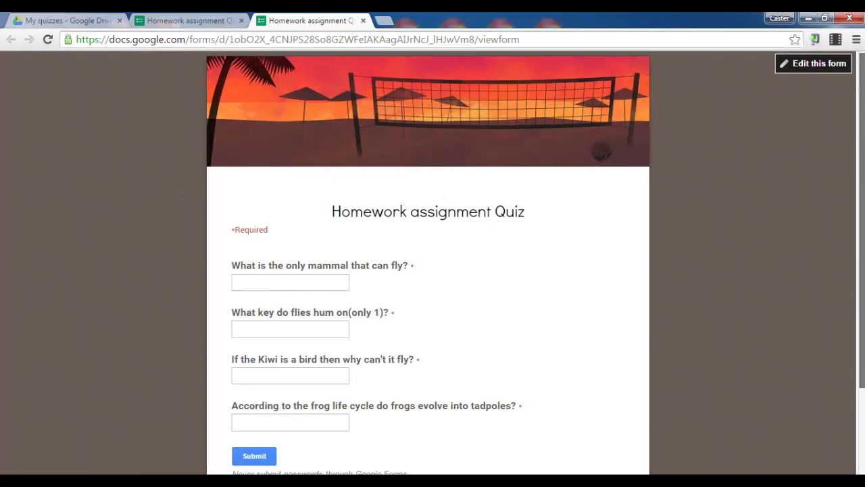
pyautogui.scroll(-1, 428, 270)
pyautogui.scroll(2, 428, 270)
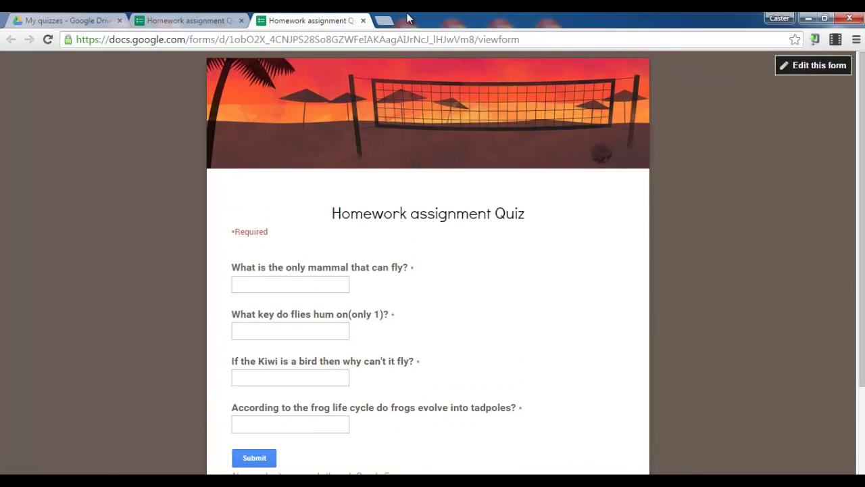
pyautogui.click(364, 21)
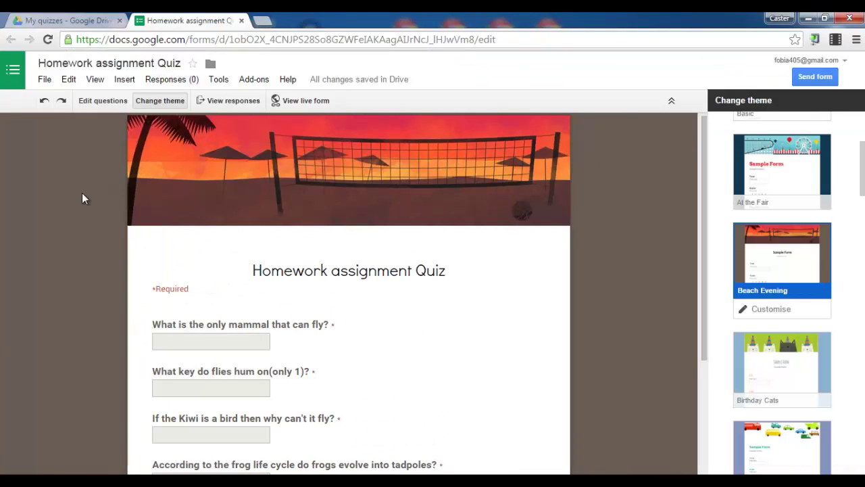
# Step: Copy the form's Short URL share link, then open 'Homework assignment Quiz (Responses)' from Drive
pyautogui.click(813, 78)
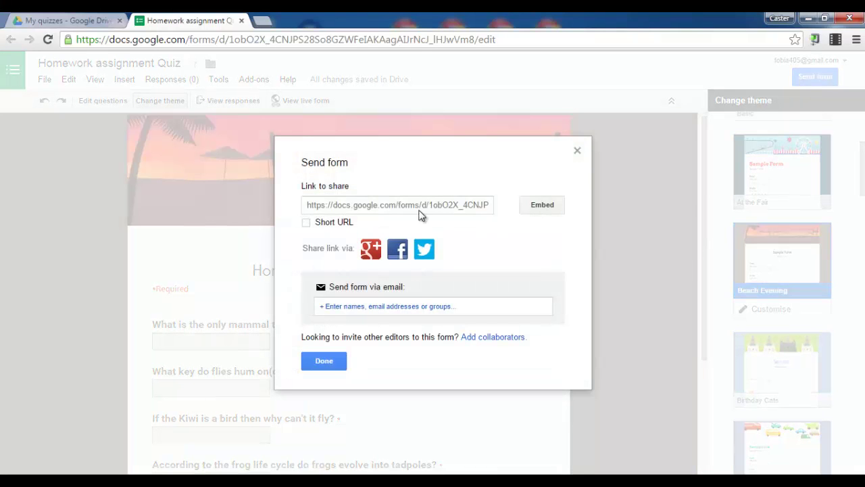
pyautogui.click(349, 209)
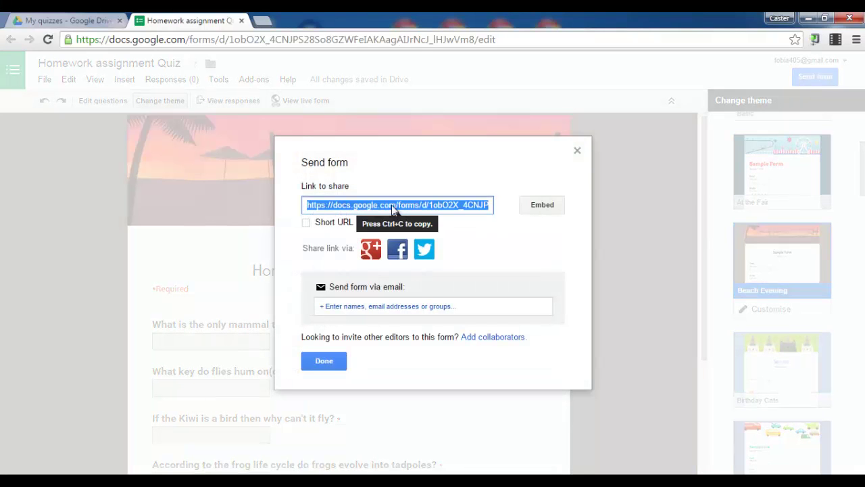
pyautogui.click(306, 224)
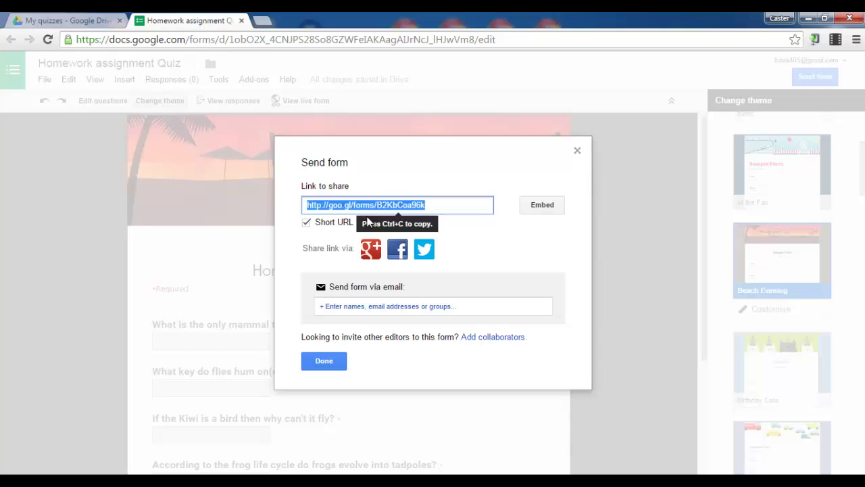
pyautogui.hotkey('ctrl', 'c')
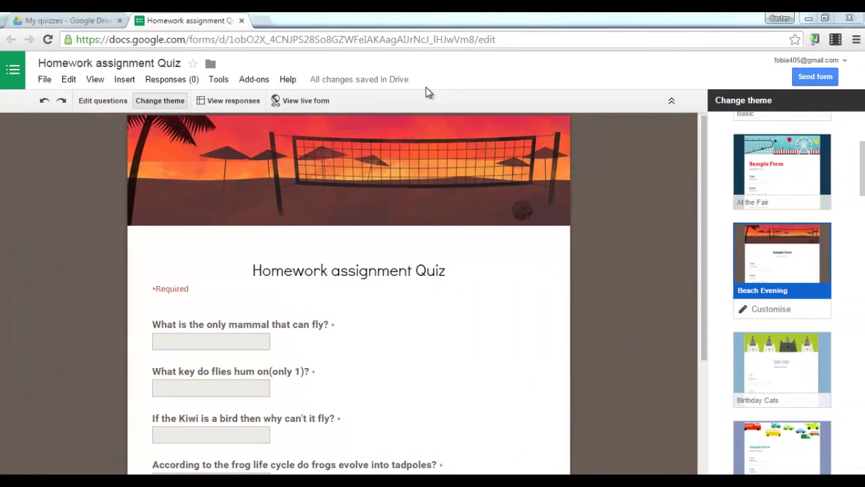
pyautogui.click(73, 22)
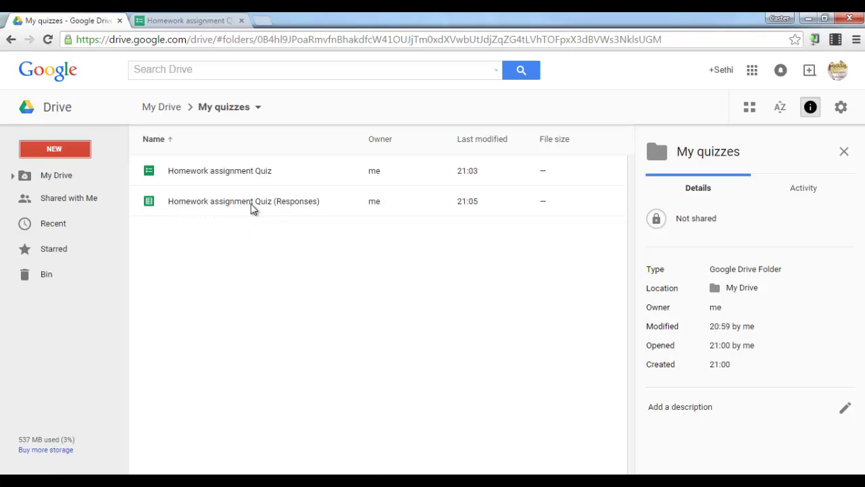
pyautogui.doubleClick(283, 206)
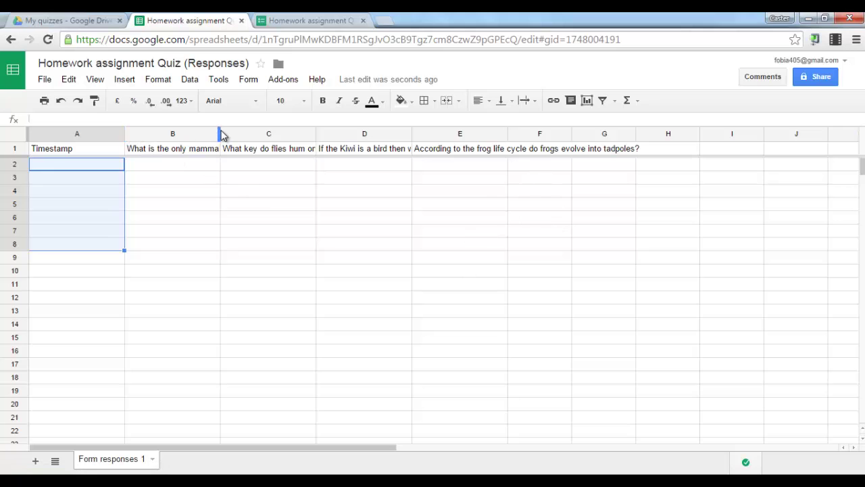
# Step: Drag the column borders to widen responses columns B and C so their question headers show
pyautogui.moveTo(219, 134); pyautogui.dragTo(329, 135)
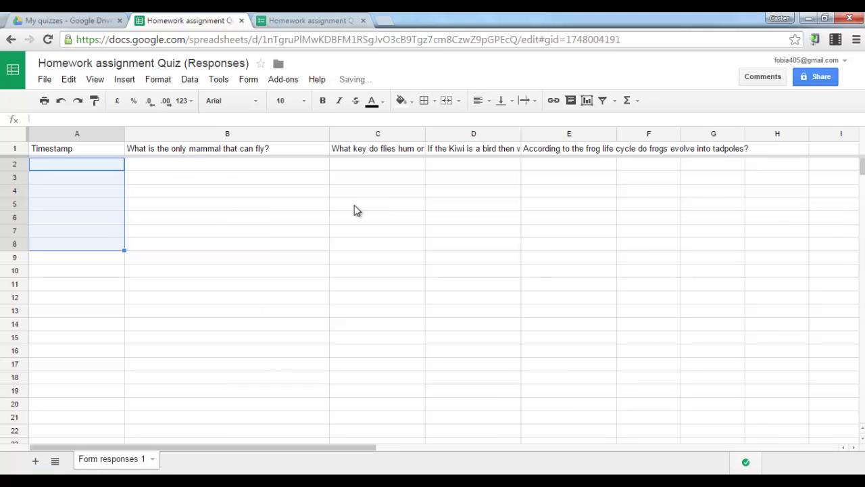
pyautogui.moveTo(425, 134); pyautogui.dragTo(547, 135)
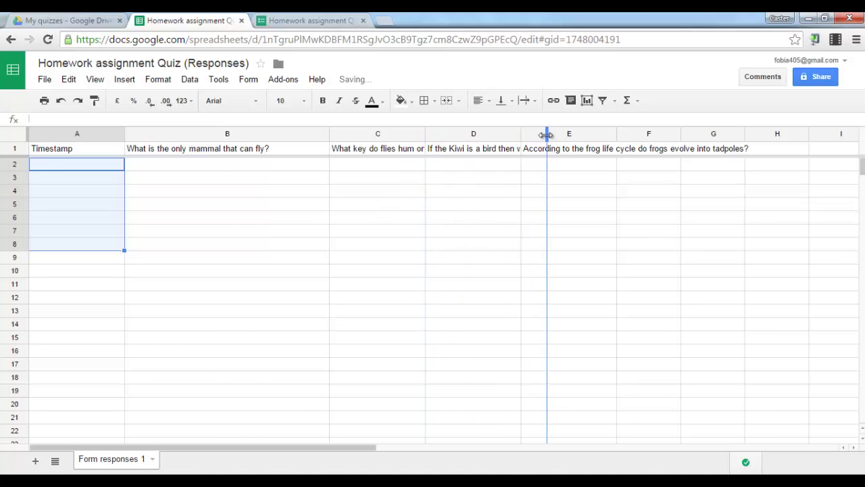
pyautogui.moveTo(547, 136); pyautogui.dragTo(547, 135)
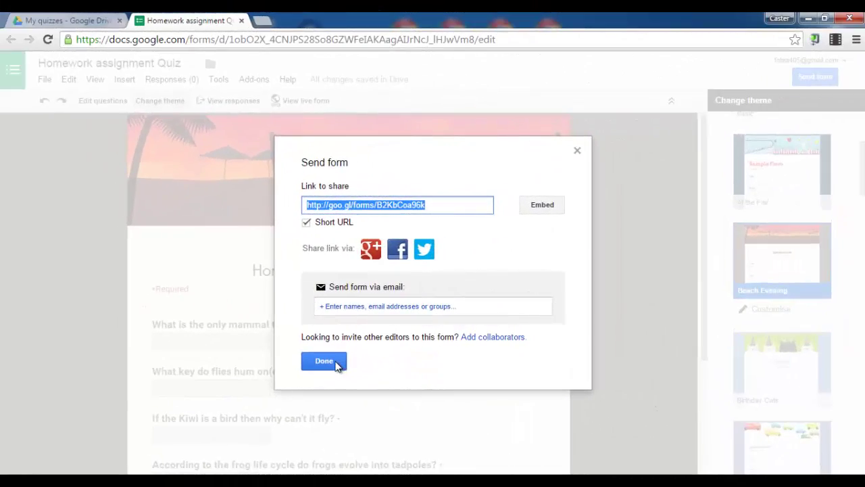